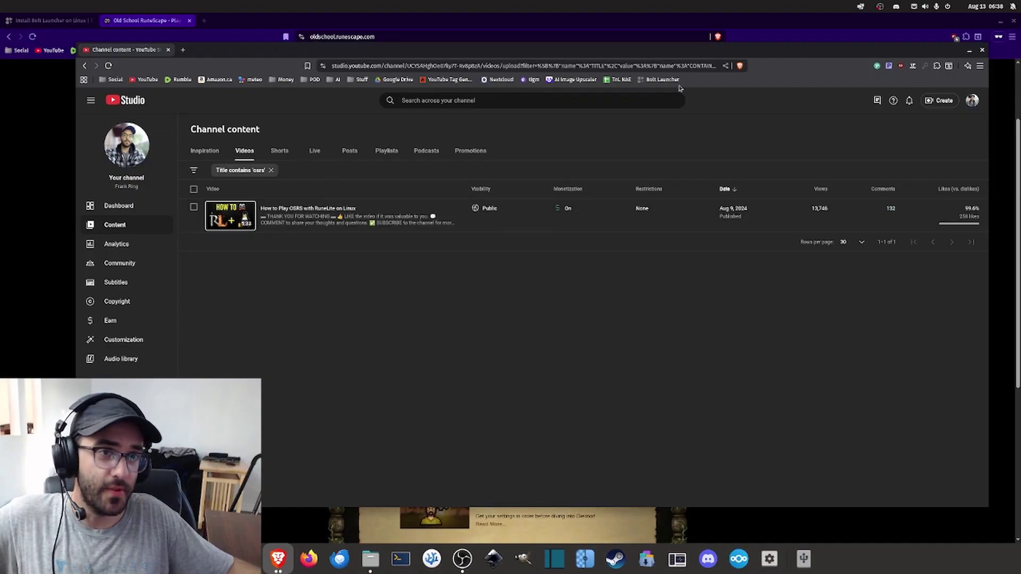
- Move the YouTube Studio window aside and switch to the Bolt Launcher Flathub tab
key(super+shift+Right)
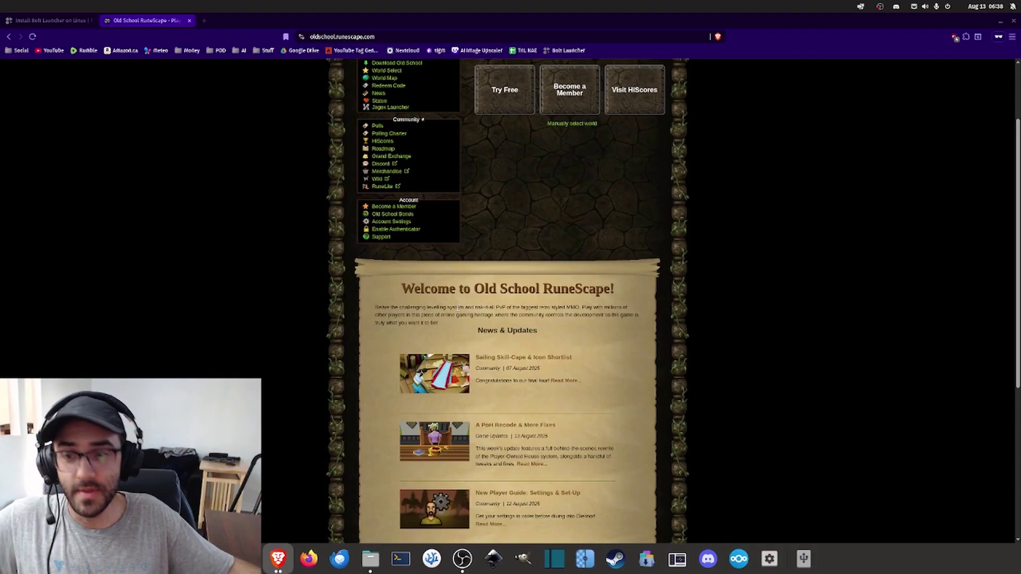
click(48, 20)
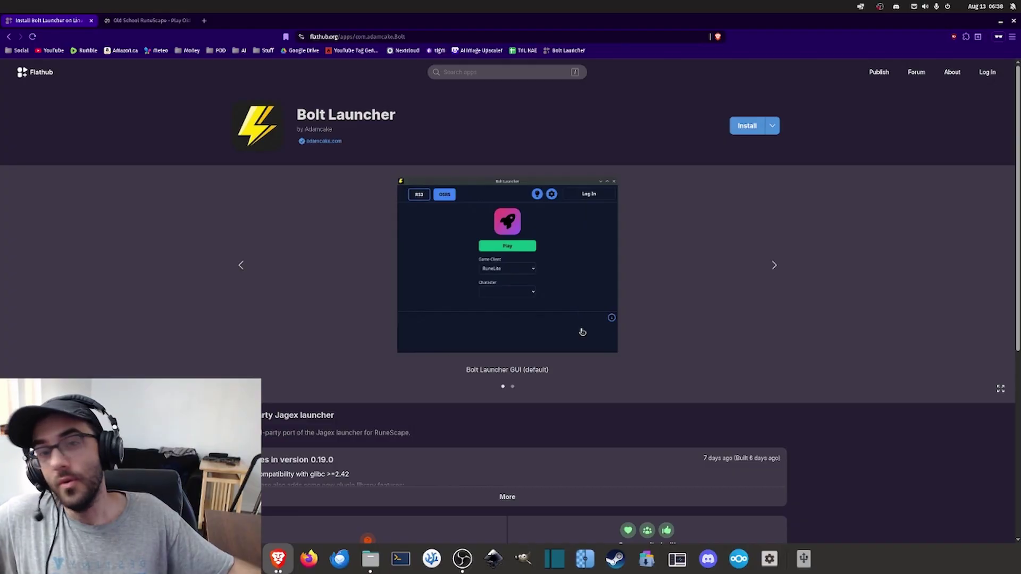
scroll(558, 279, down, 5)
scroll(424, 200, up, 5)
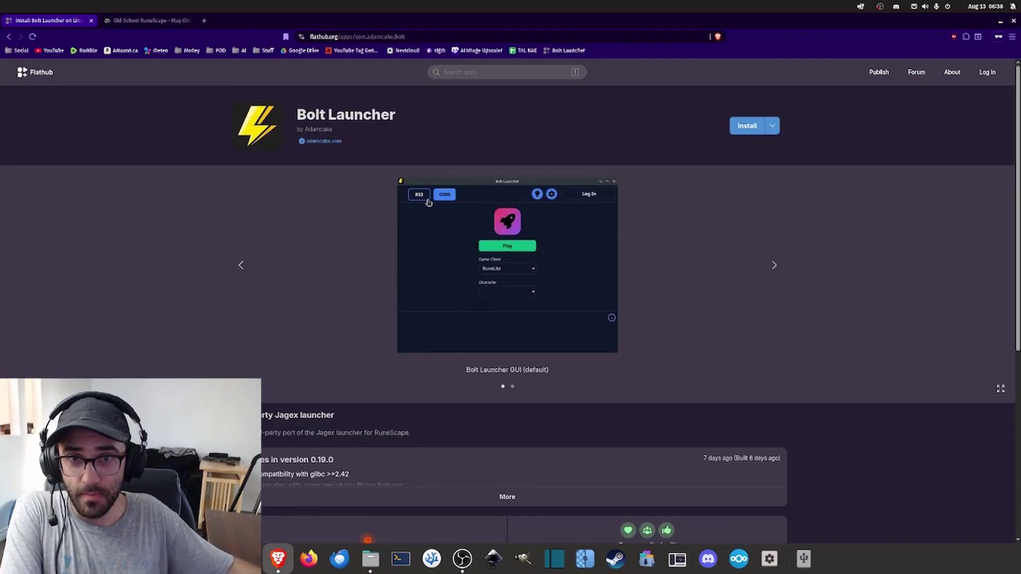
scroll(401, 214, down, 3)
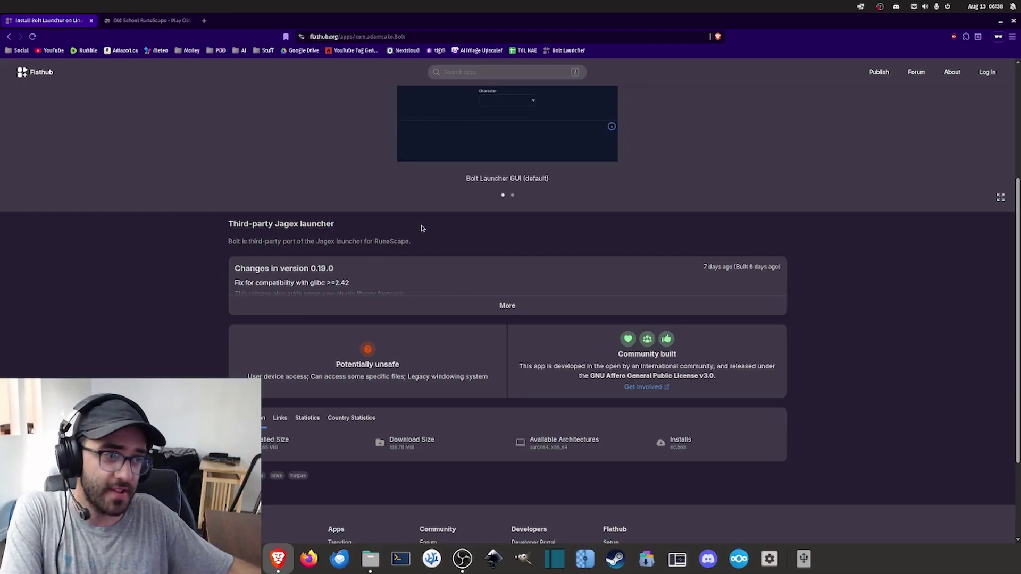
scroll(422, 228, up, 5)
scroll(422, 229, down, 3)
scroll(421, 228, up, 1)
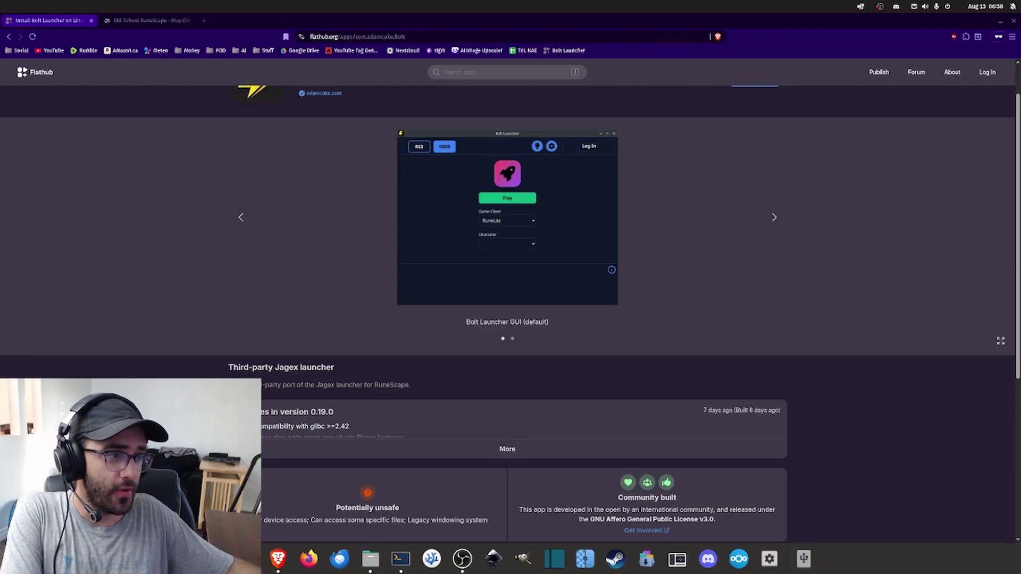
- Run 'flatpak --version' in a new terminal to confirm 1.14.6, then close it
key(super+t)
text(flatpak)
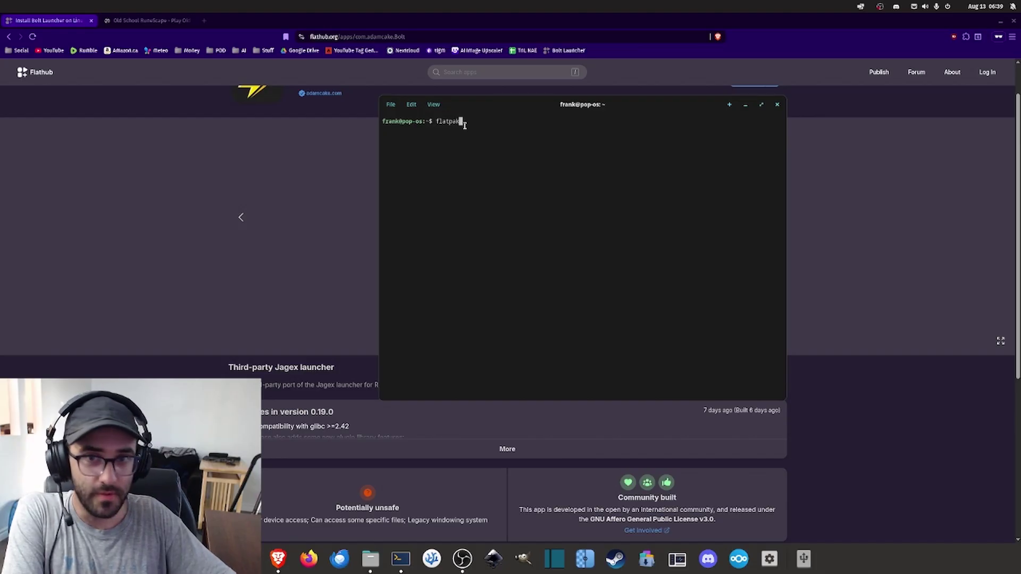
text(--version)
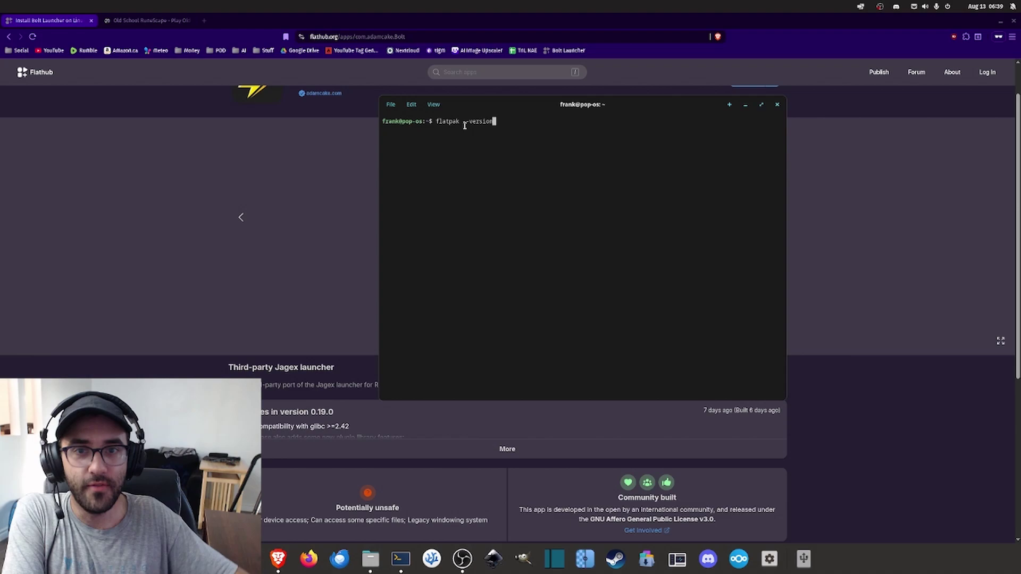
key(Return)
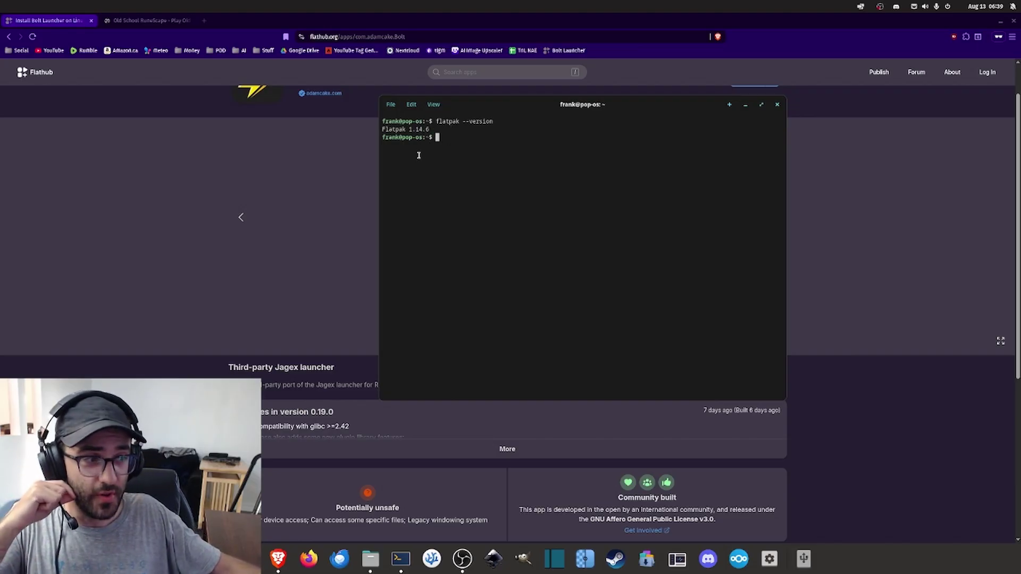
key(super+q)
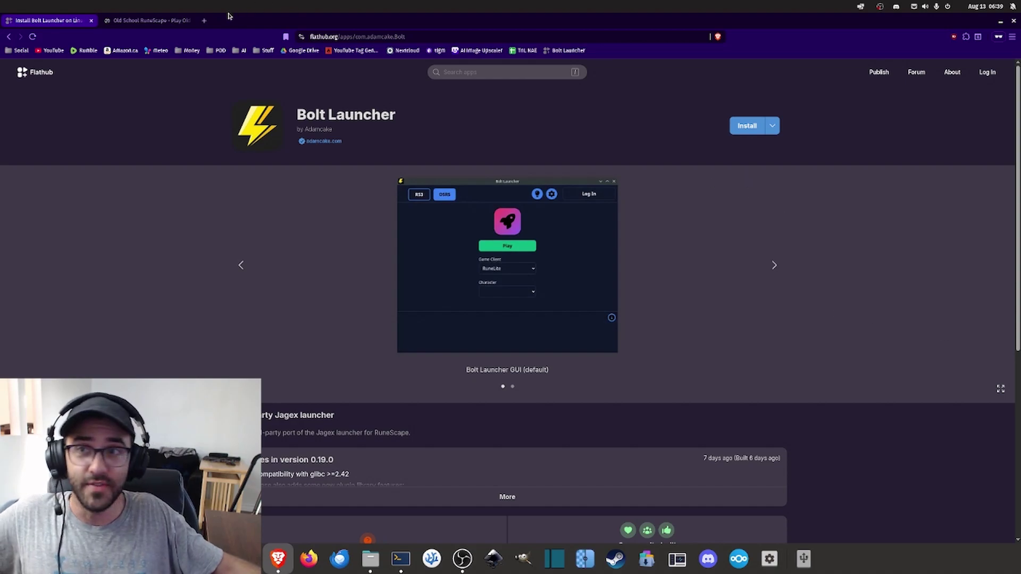
- Open the Flatpak setup guide in a new tab, then reveal Bolt Launcher's manual install command on Flathub
click(204, 20)
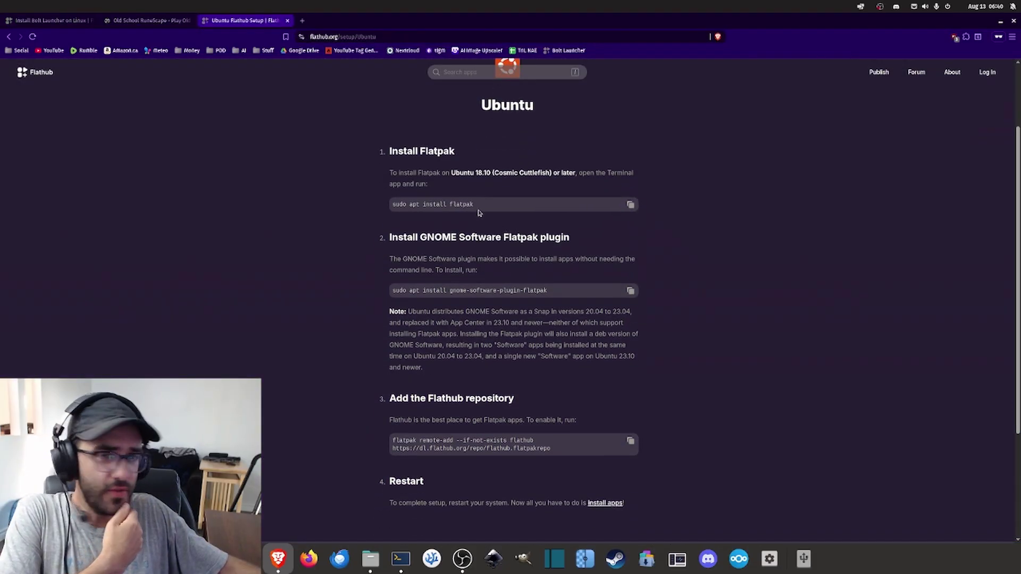
scroll(483, 310, down, 3)
scroll(519, 319, up, 1)
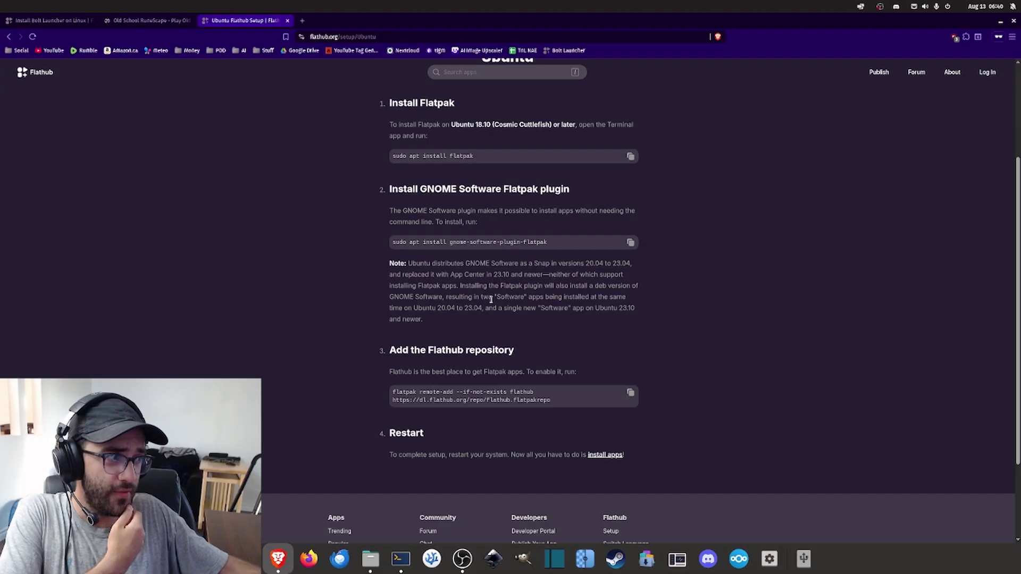
click(148, 20)
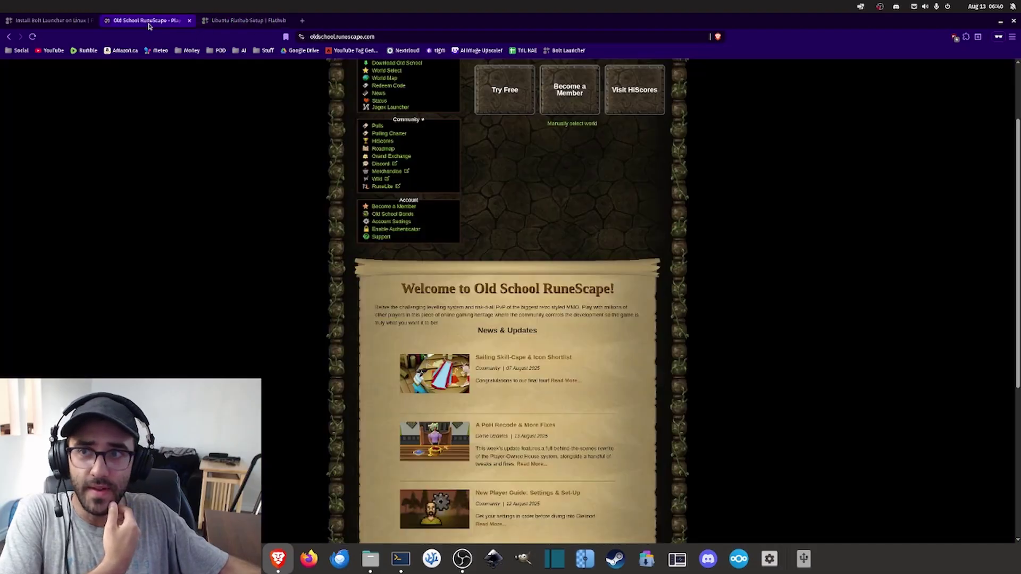
click(48, 20)
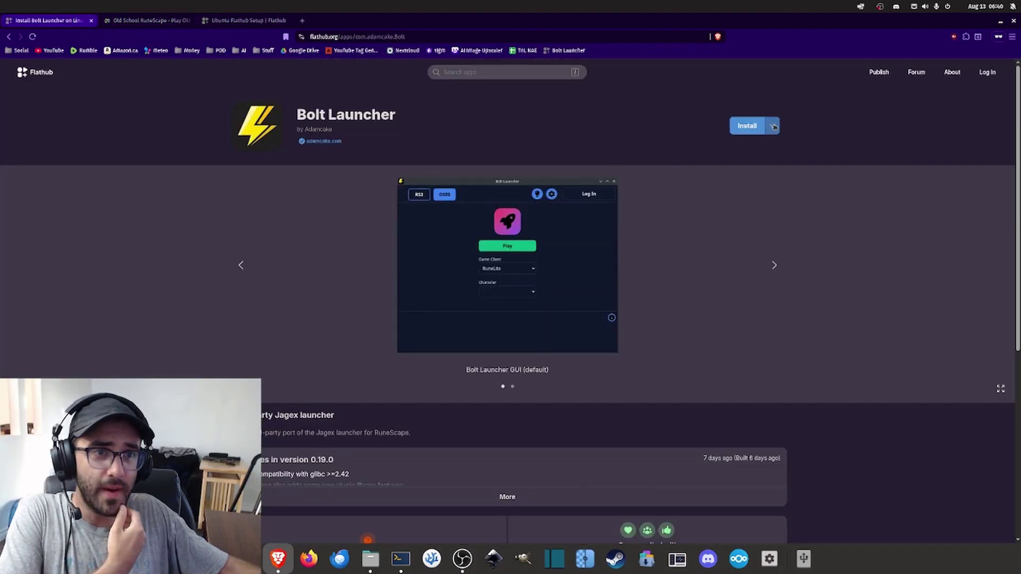
click(772, 125)
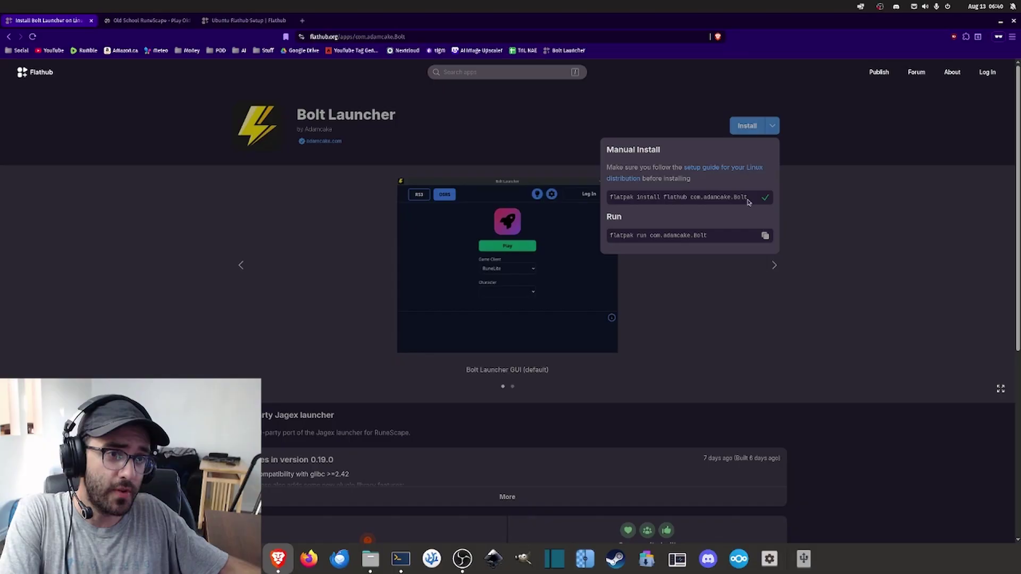
- Paste and run 'flatpak install flathub com.adamcake.Bolt' in the terminal, confirming the changes
click(400, 559)
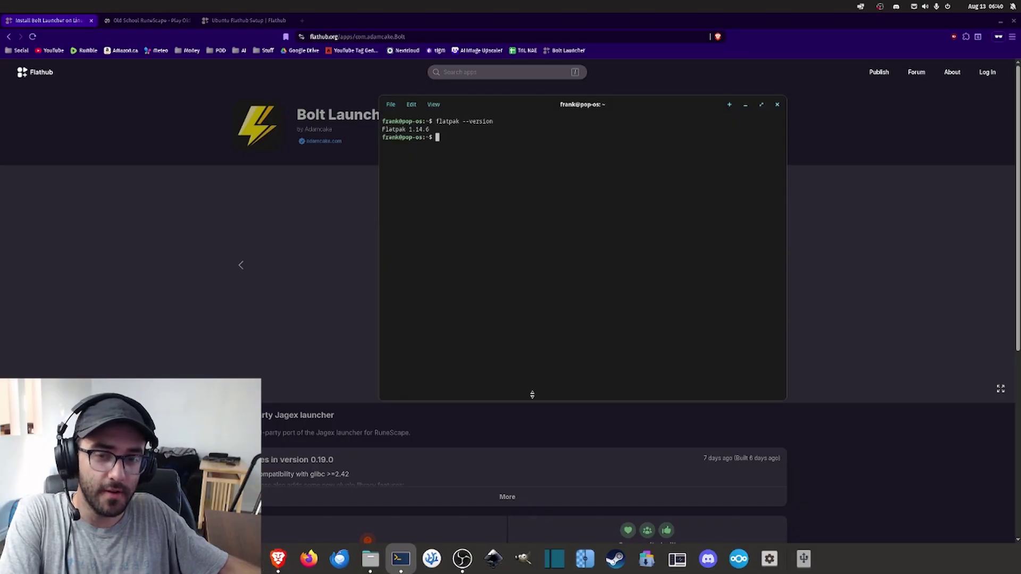
right_click(440, 140)
click(471, 166)
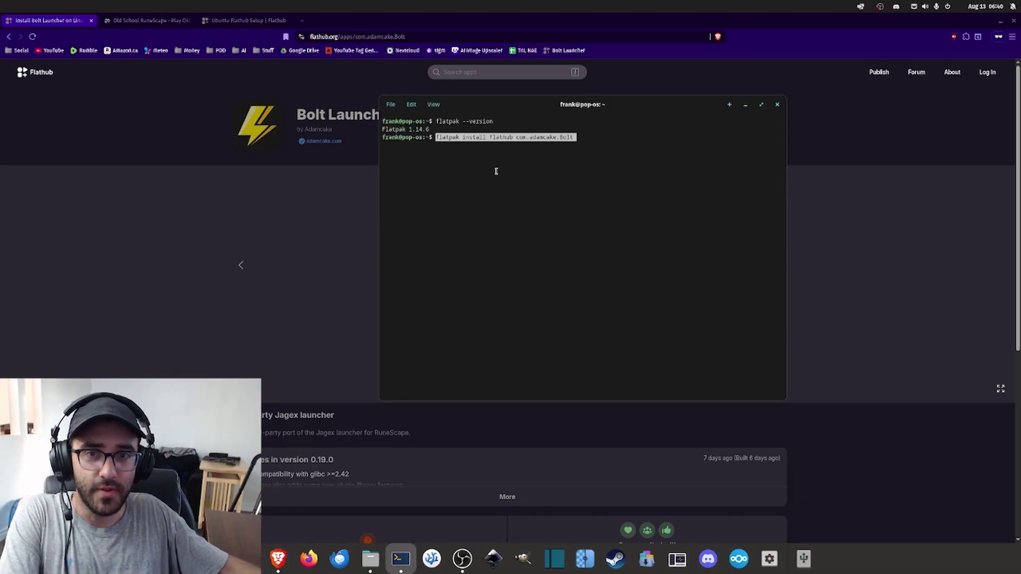
key(Return)
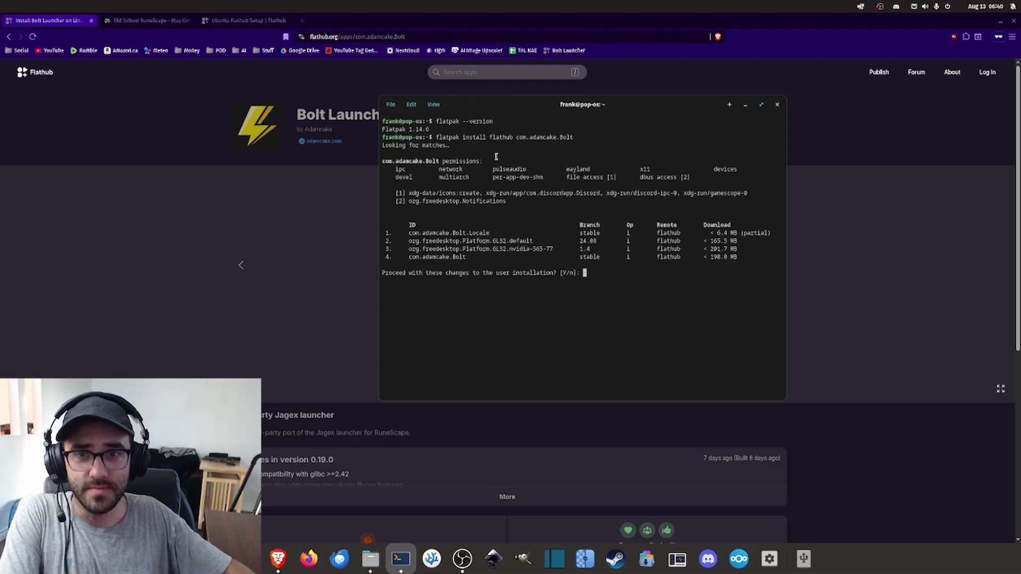
text(y)
key(Return)
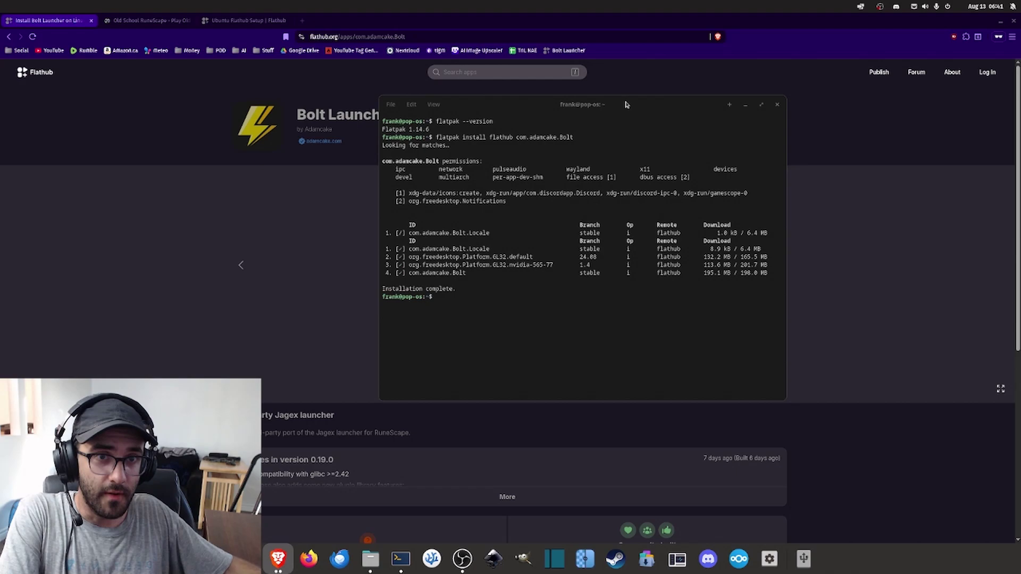
drag(625, 105, 614, 104)
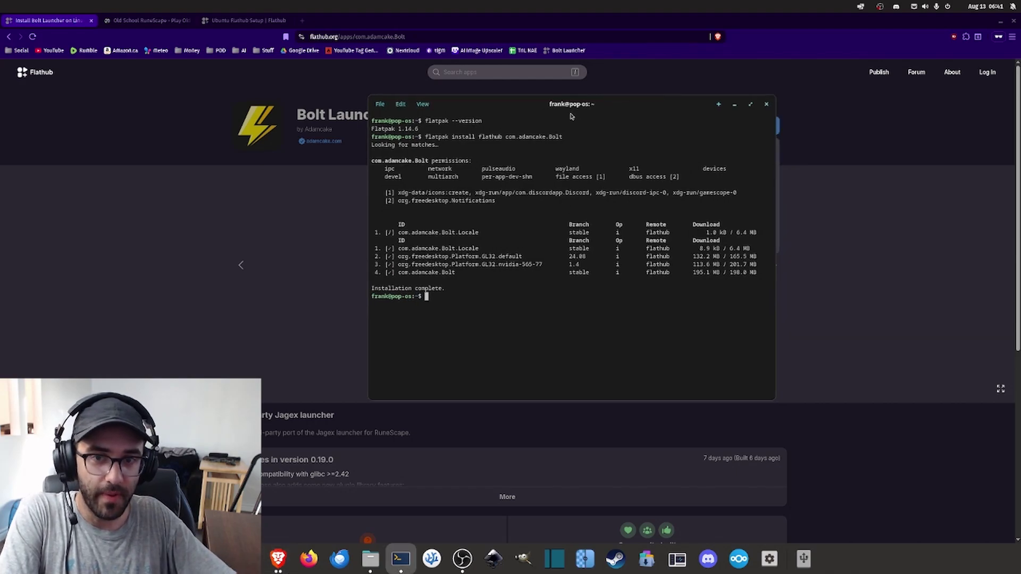
- Search the COSMIC launcher for 'bolt' and start the Bolt Flatpak
key(super)
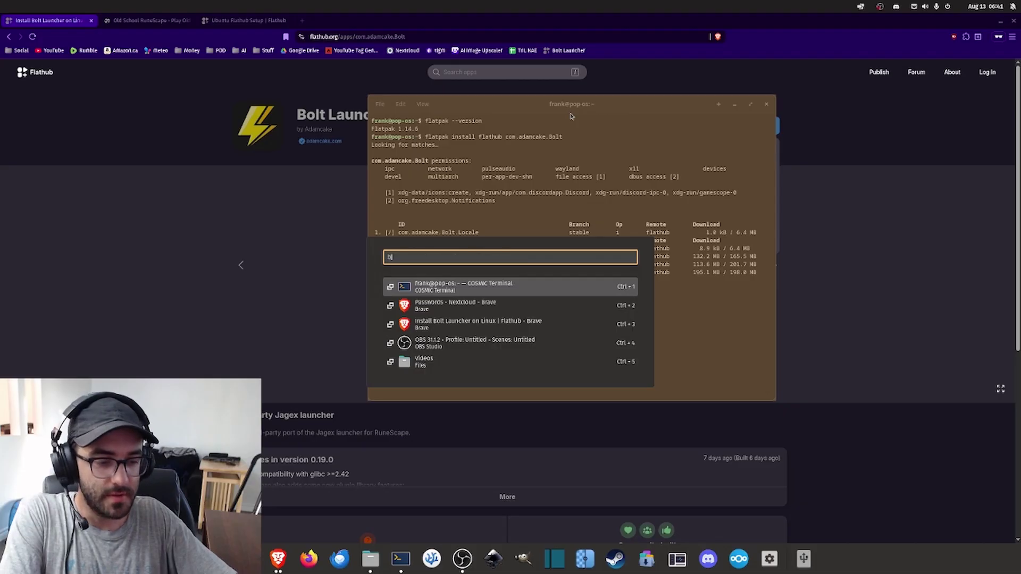
text(bolt)
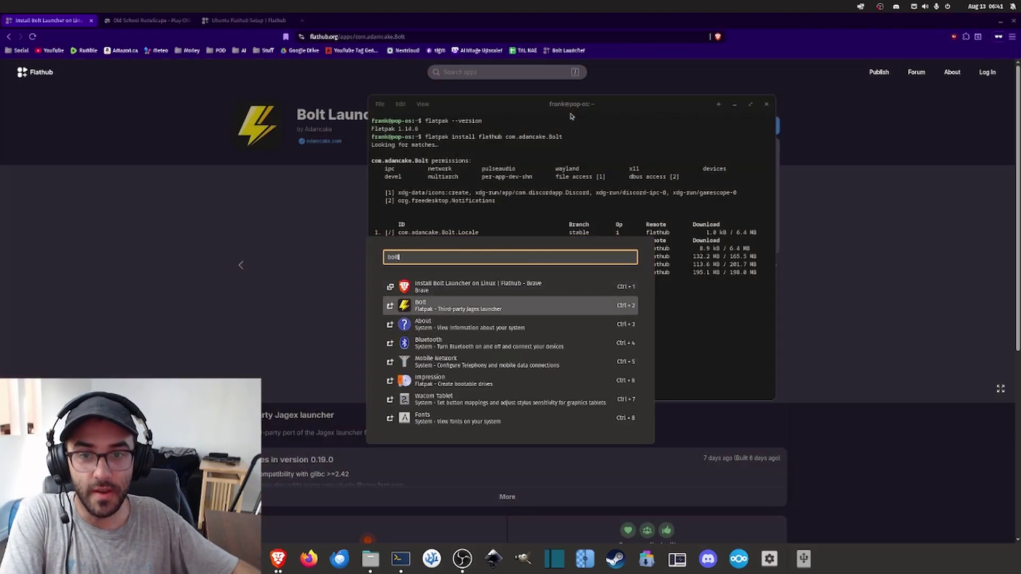
key(Down)
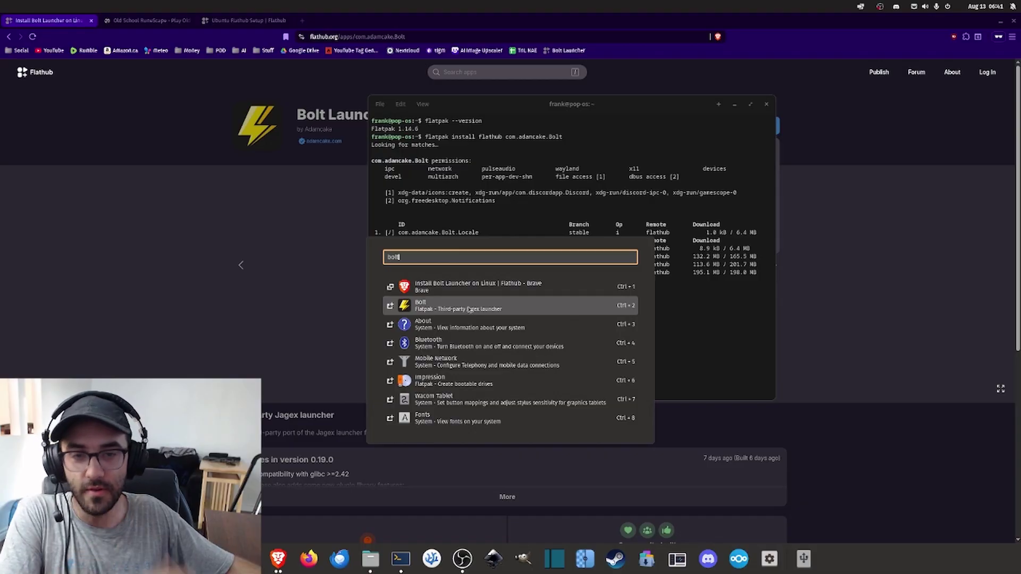
click(471, 310)
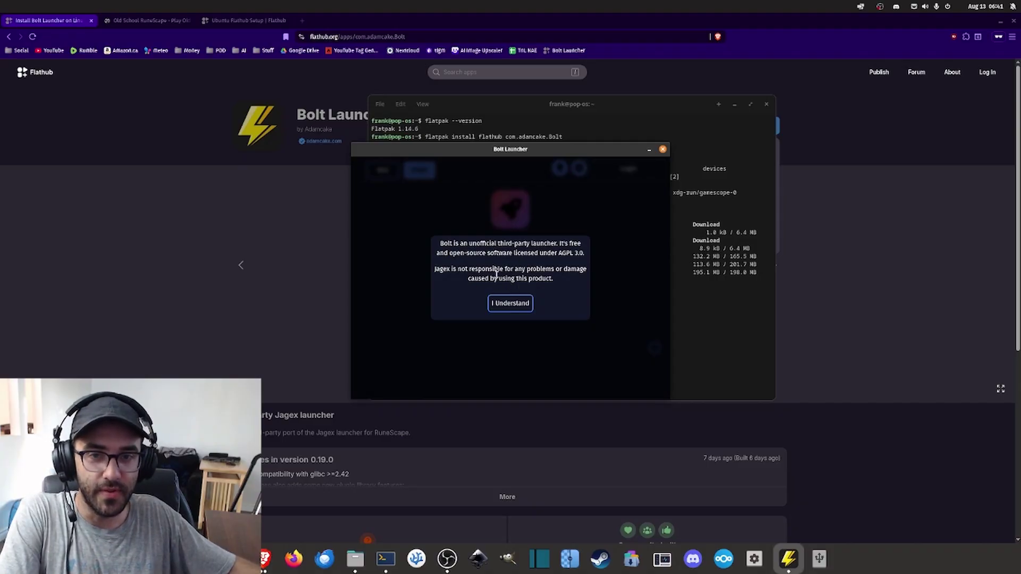
- Accept Bolt's disclaimer and log in to the Jagex account, passing the Cloudflare human check
click(510, 303)
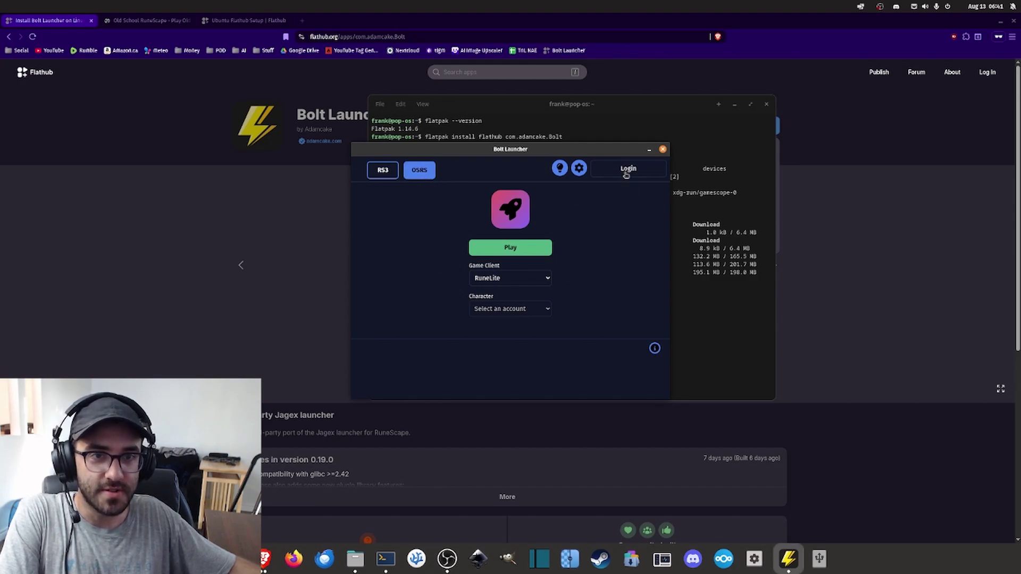
click(628, 170)
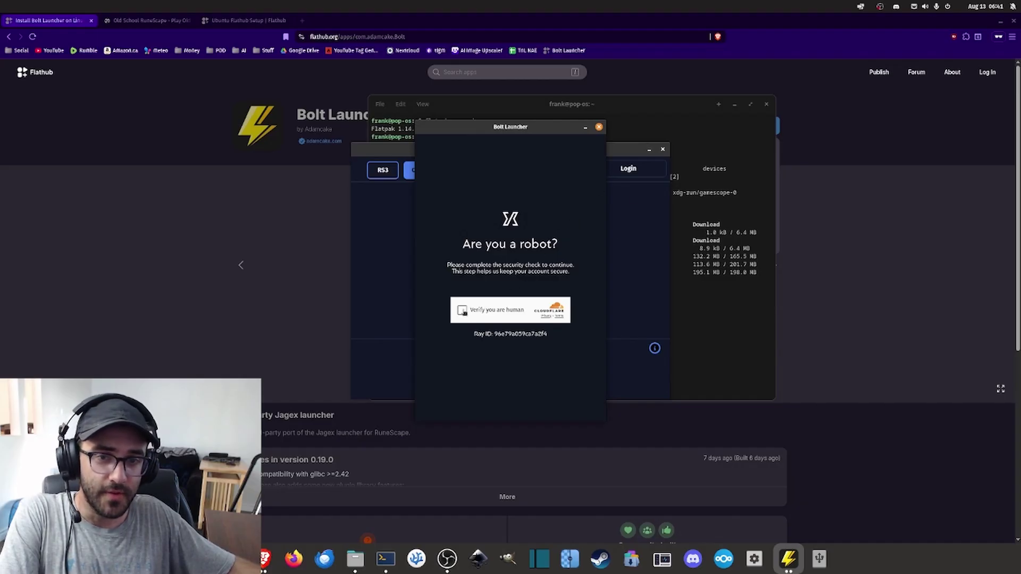
click(463, 310)
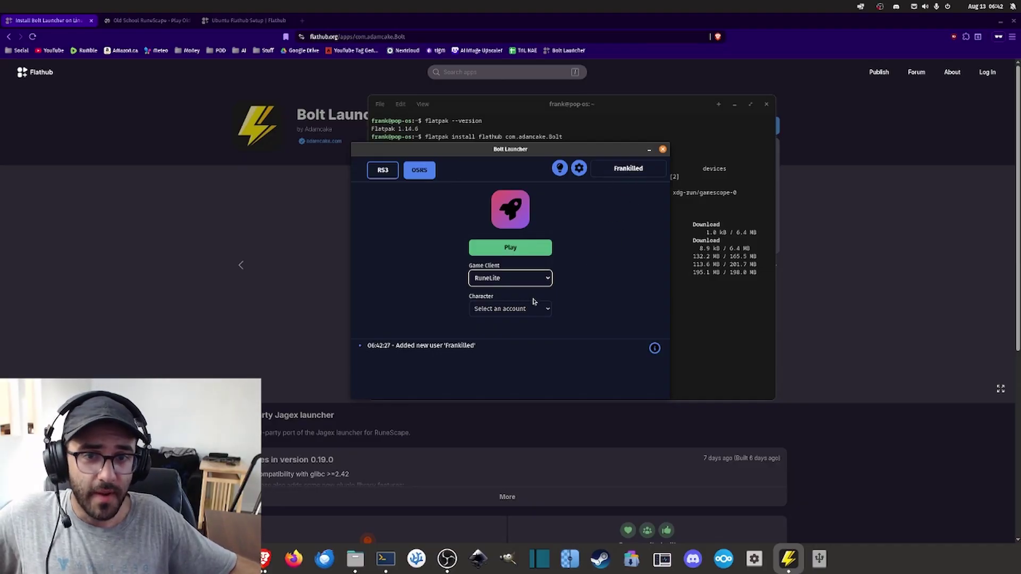
- Keep RuneLite as the game client and settle on OSRS after checking RS3
click(535, 280)
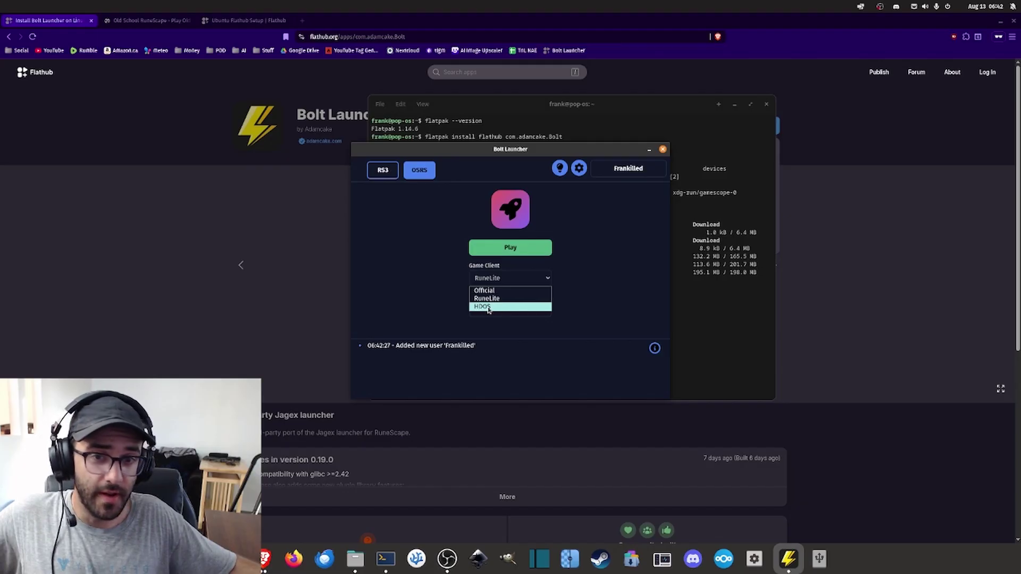
click(451, 296)
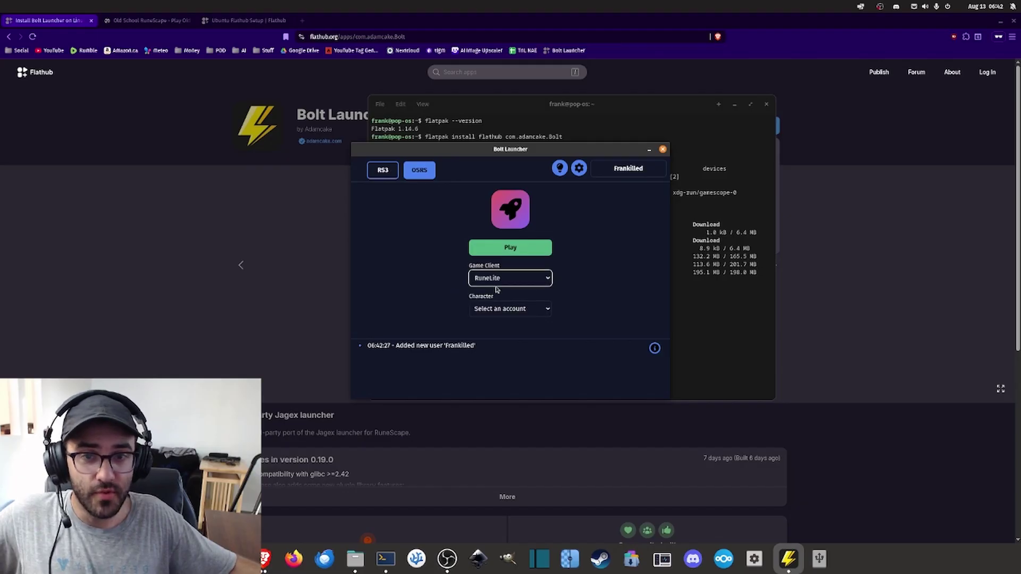
click(383, 170)
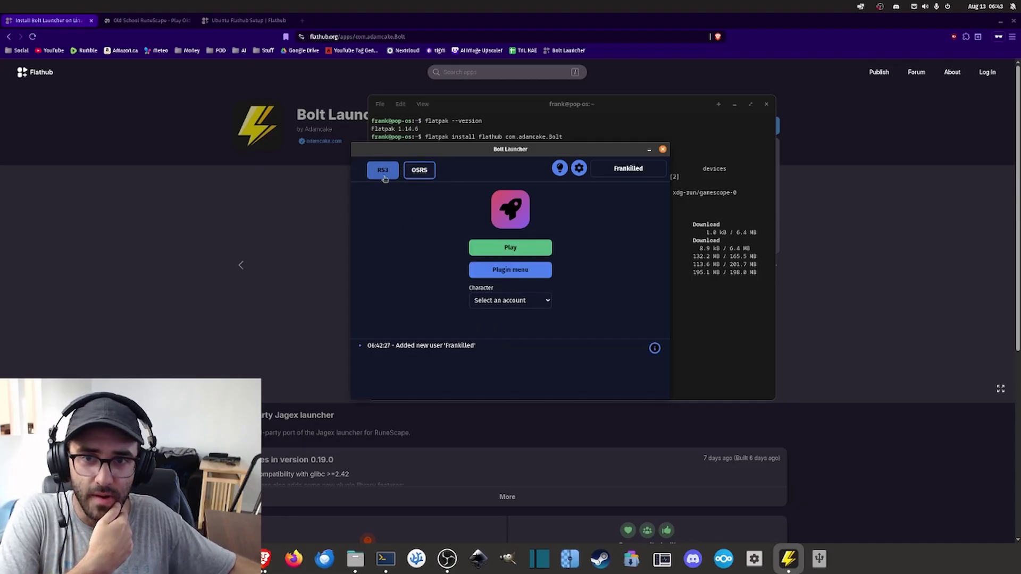
click(419, 170)
- Choose the character account and launch Old School RuneScape in RuneLite
click(511, 309)
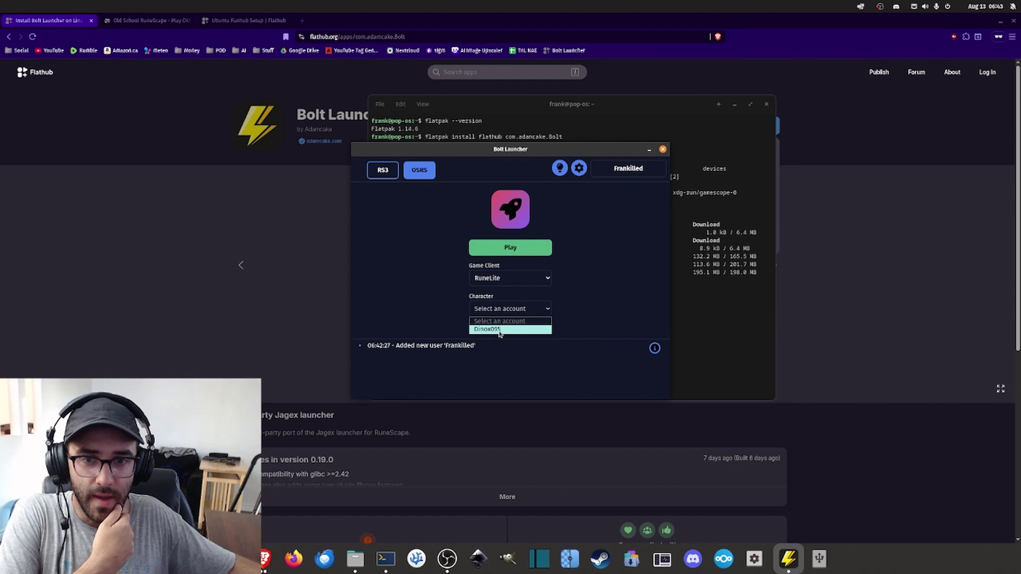
click(500, 330)
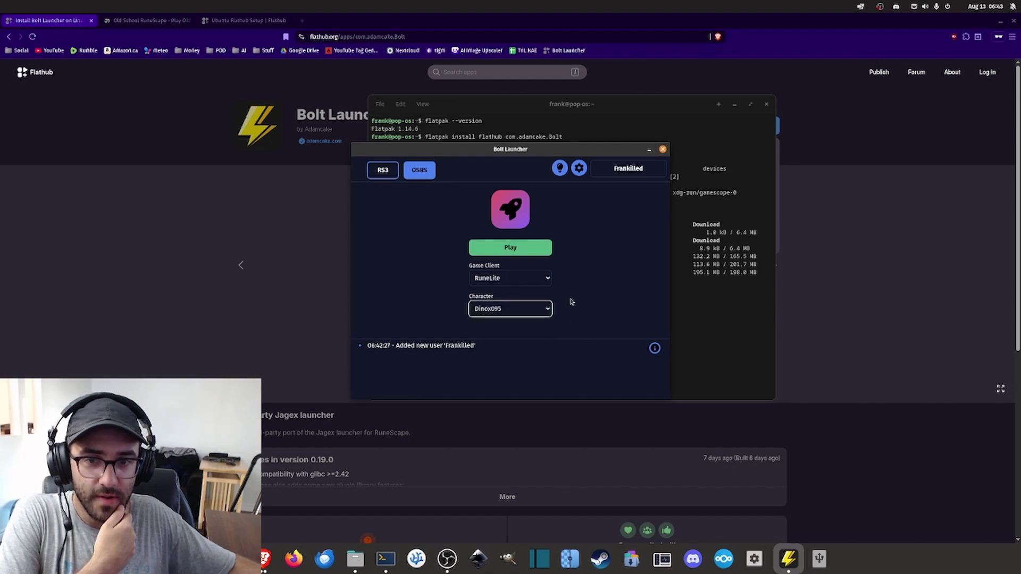
click(530, 249)
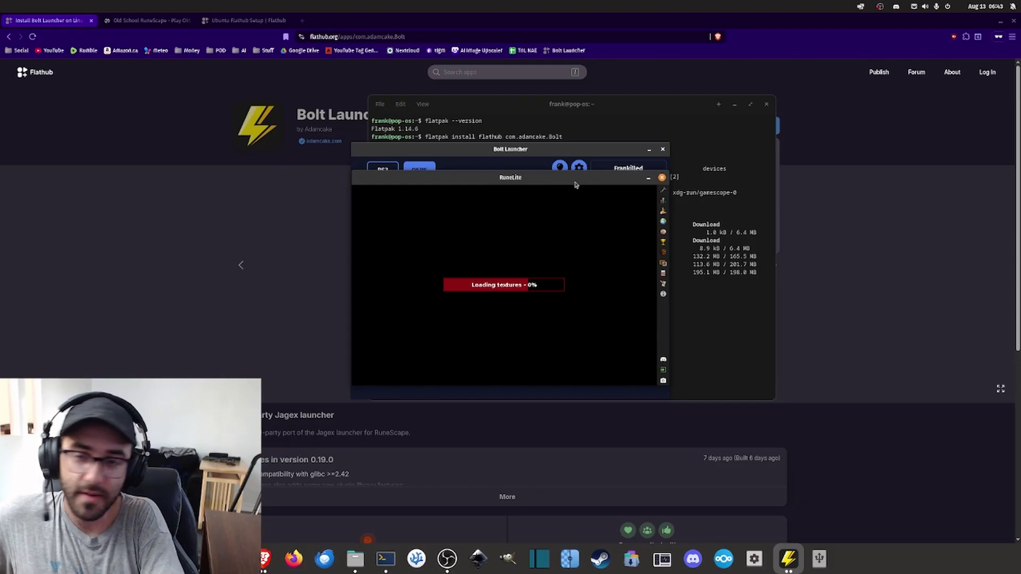
- Walk the character, rotate the camera, and show RuneLite's plugin configuration list
click(513, 293)
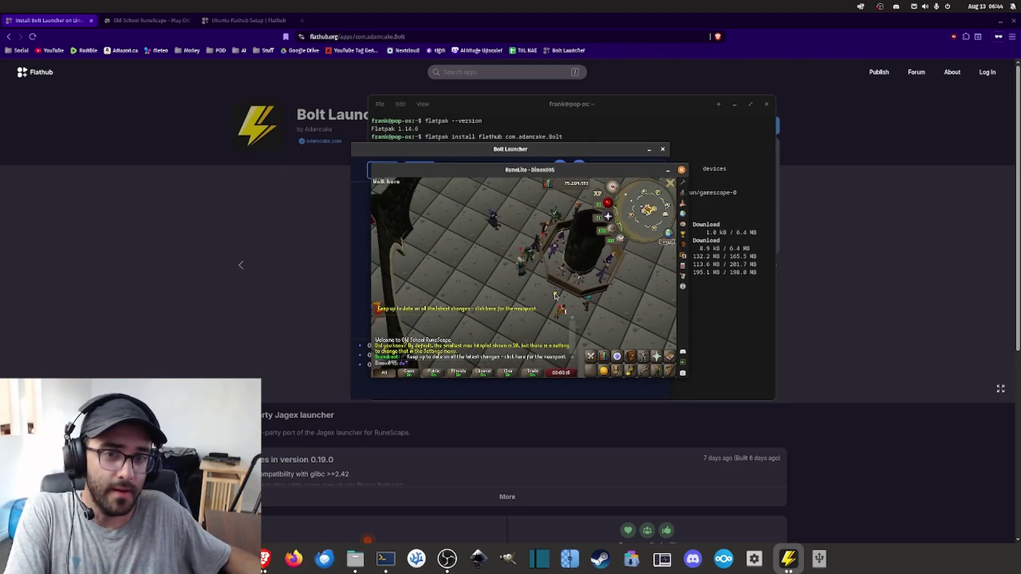
key(Left)
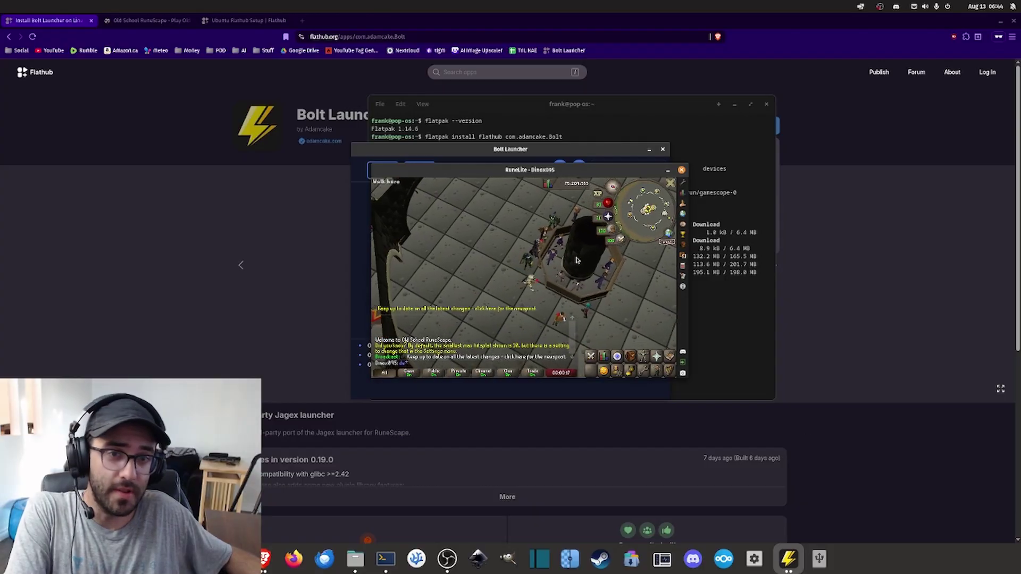
click(682, 192)
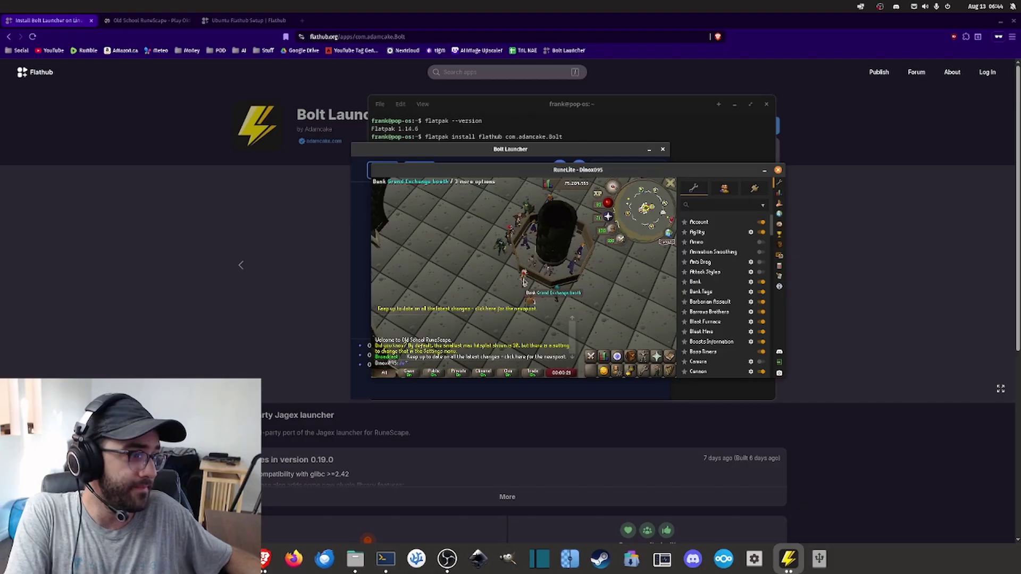